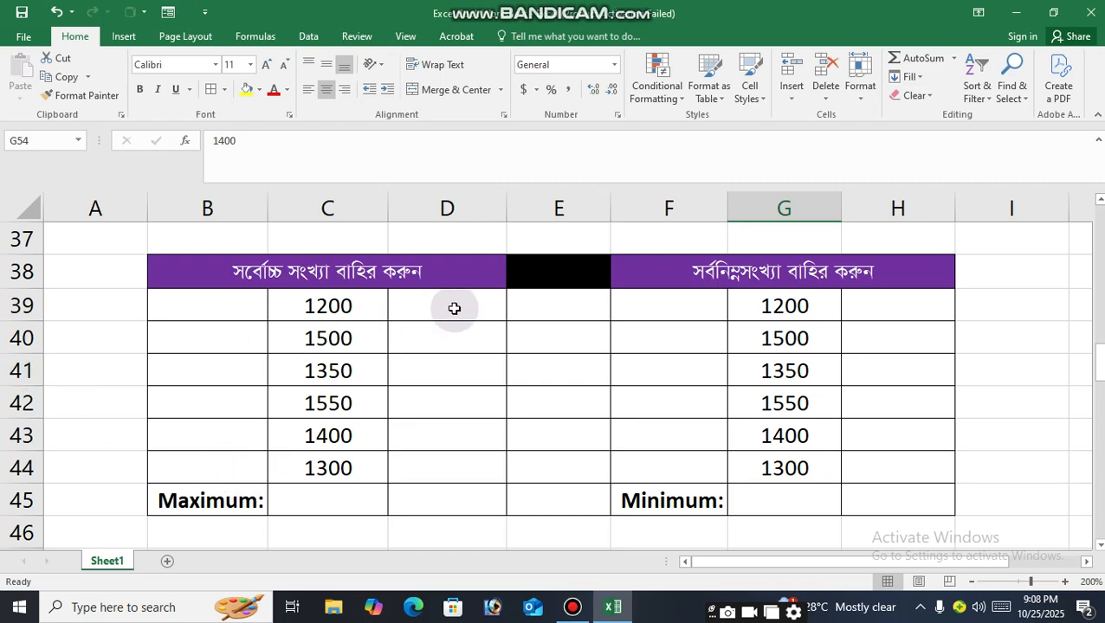
Enter the formula =MAX(C39:C44) in the Maximum cell C45.
click(275, 275)
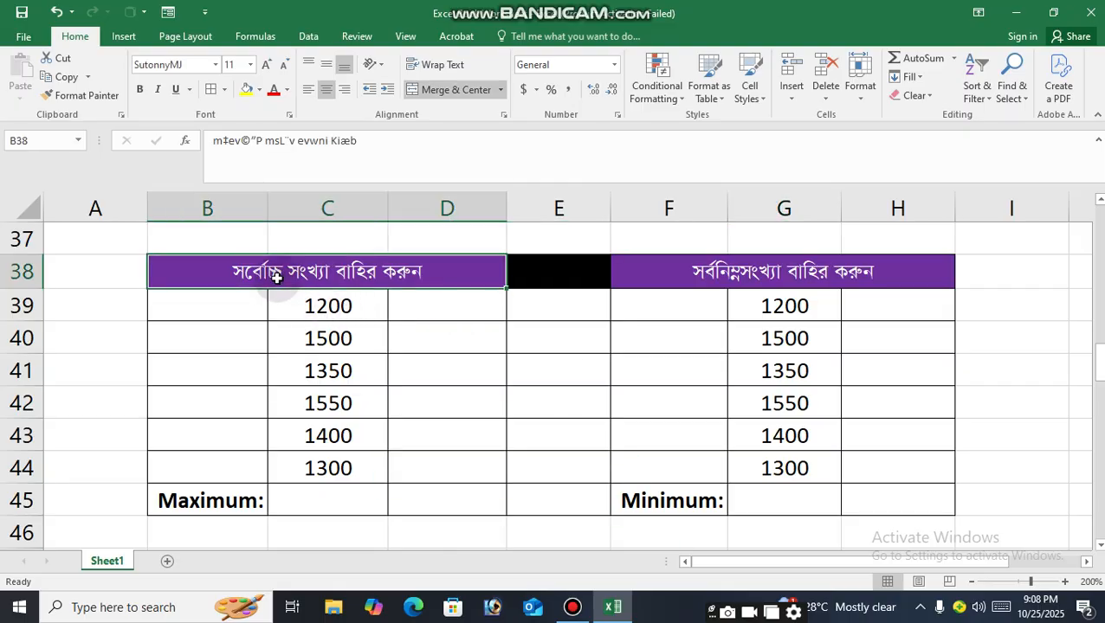
click(331, 309)
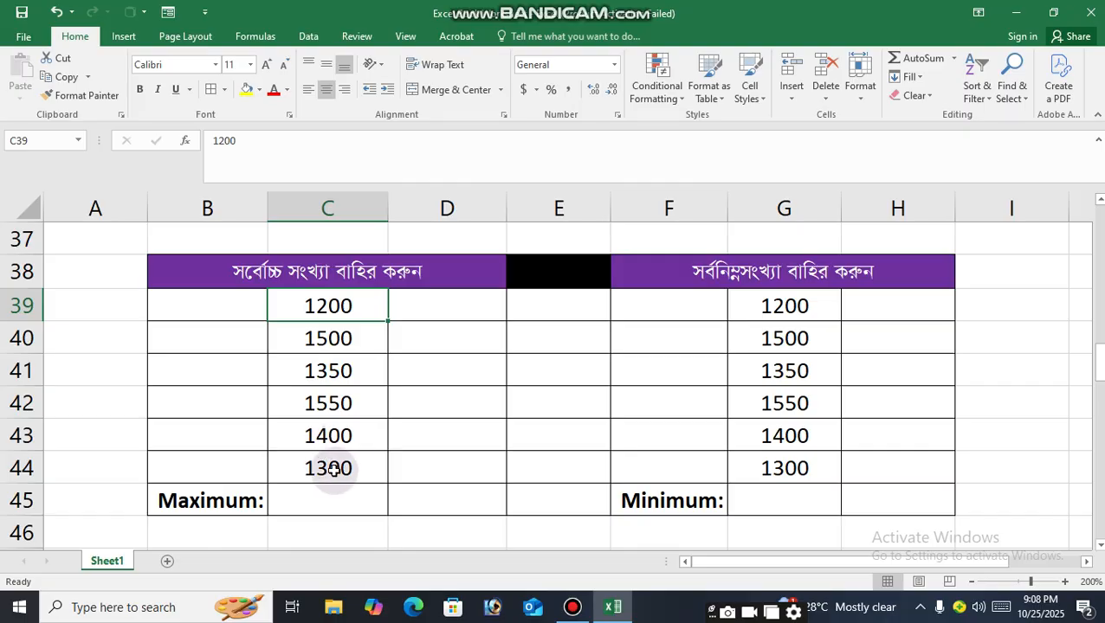
click(290, 499)
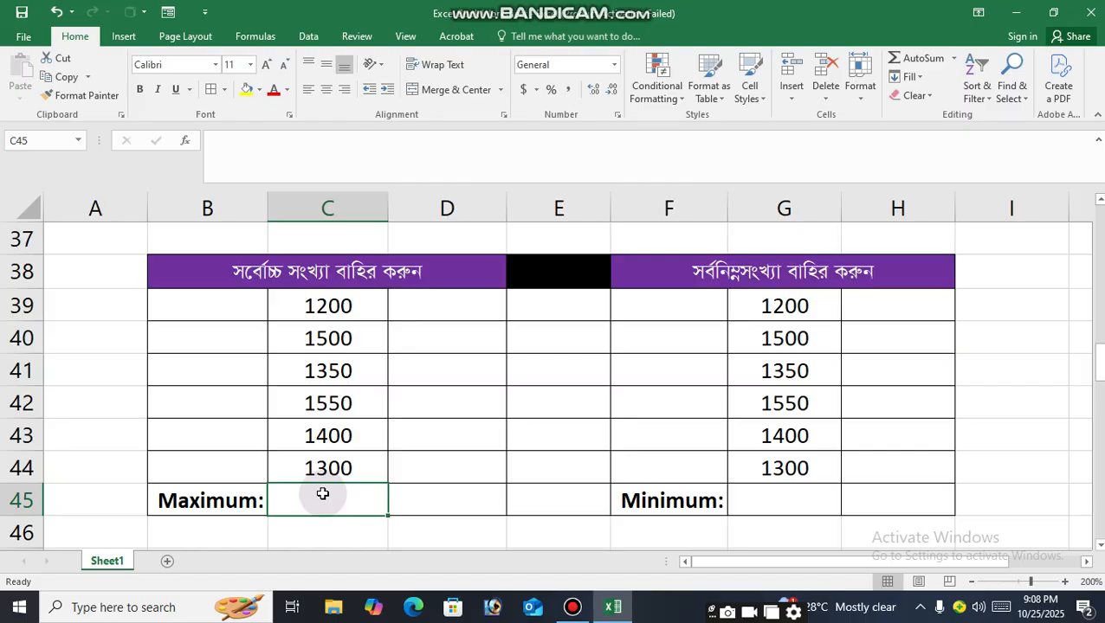
text(=)
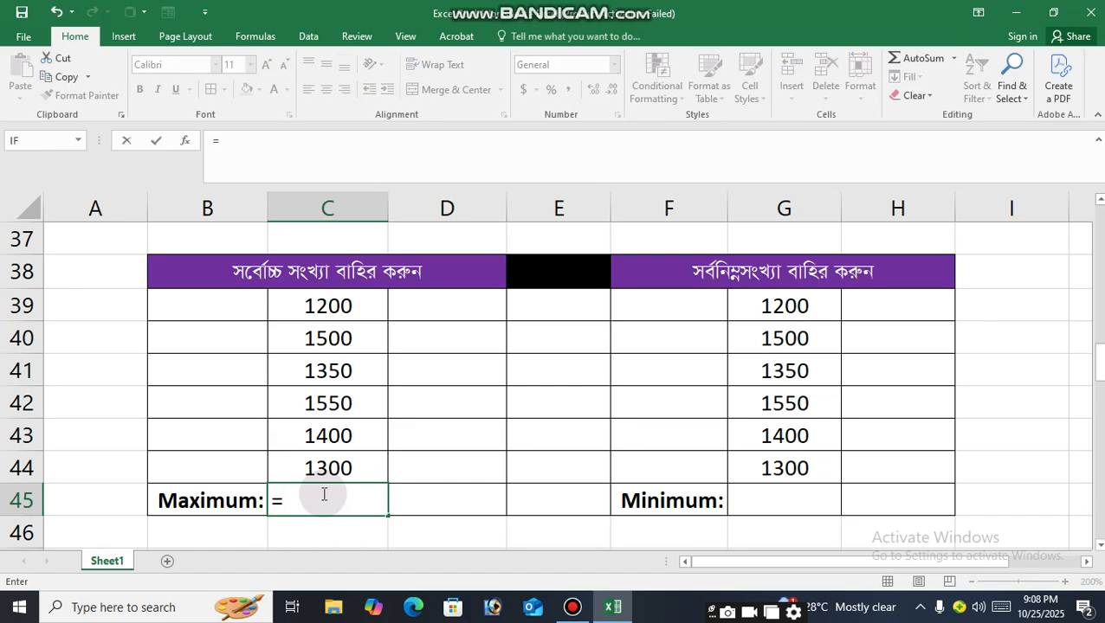
text(M)
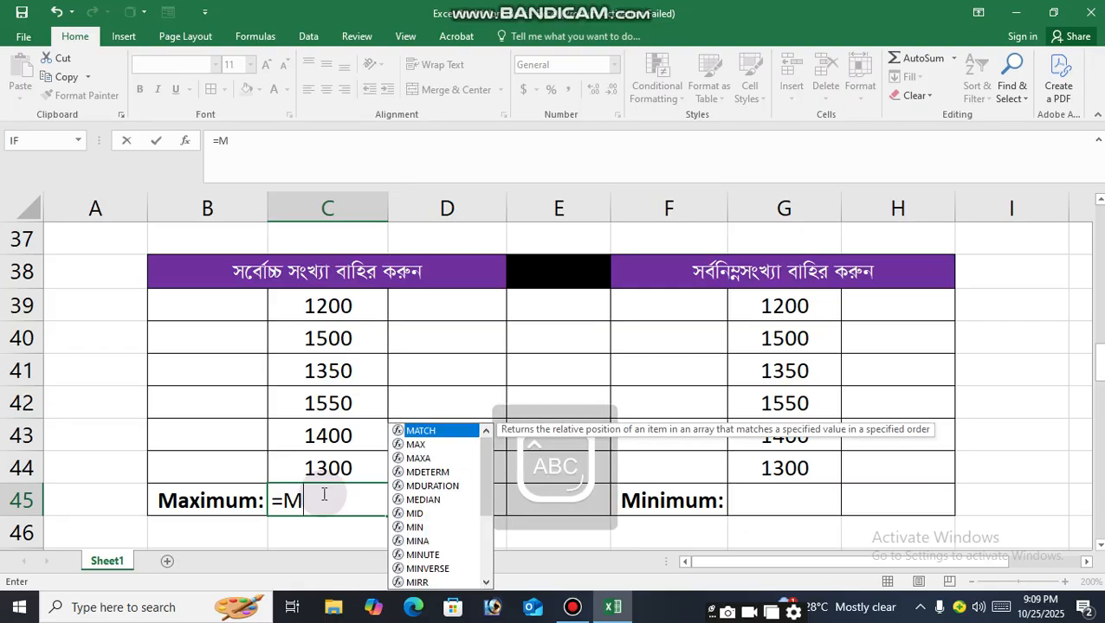
text(AX)
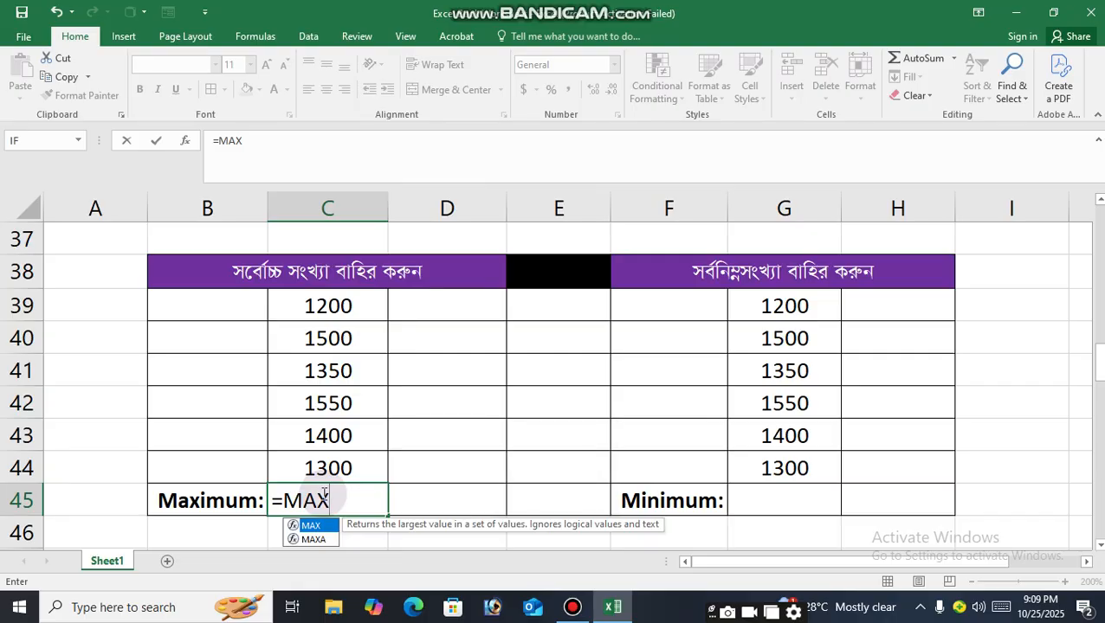
text(()
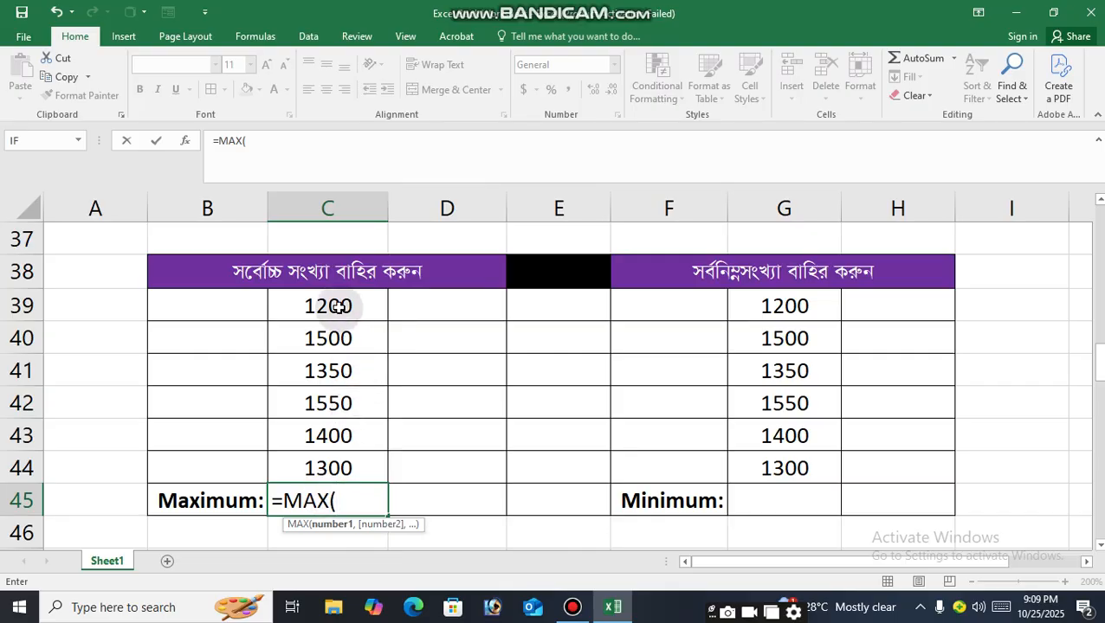
drag(337, 306, 316, 467)
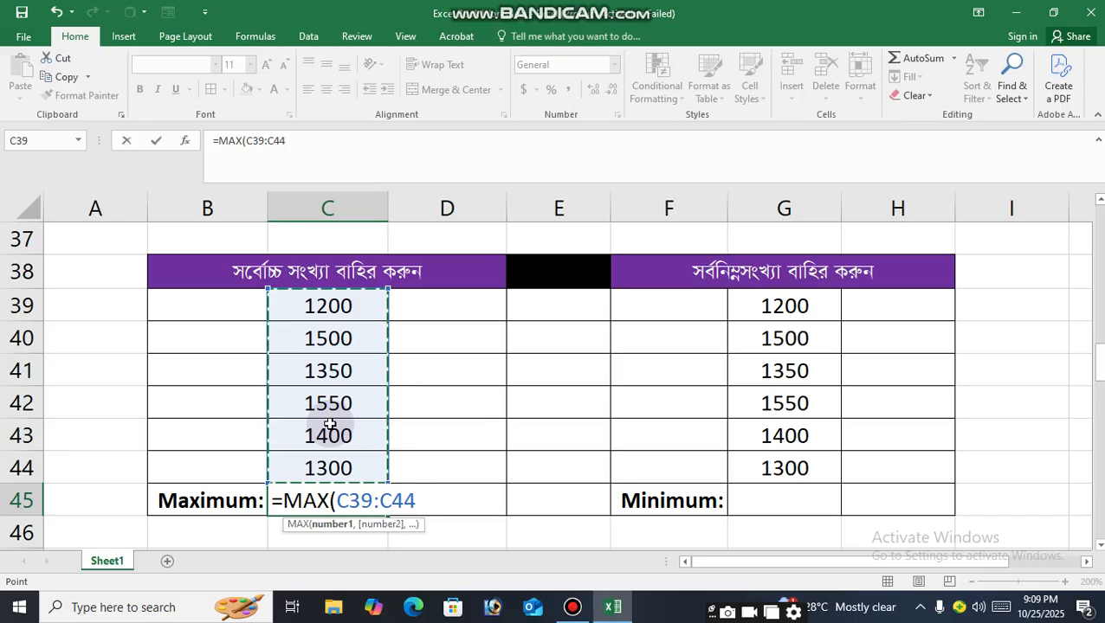
key(Return)
click(340, 499)
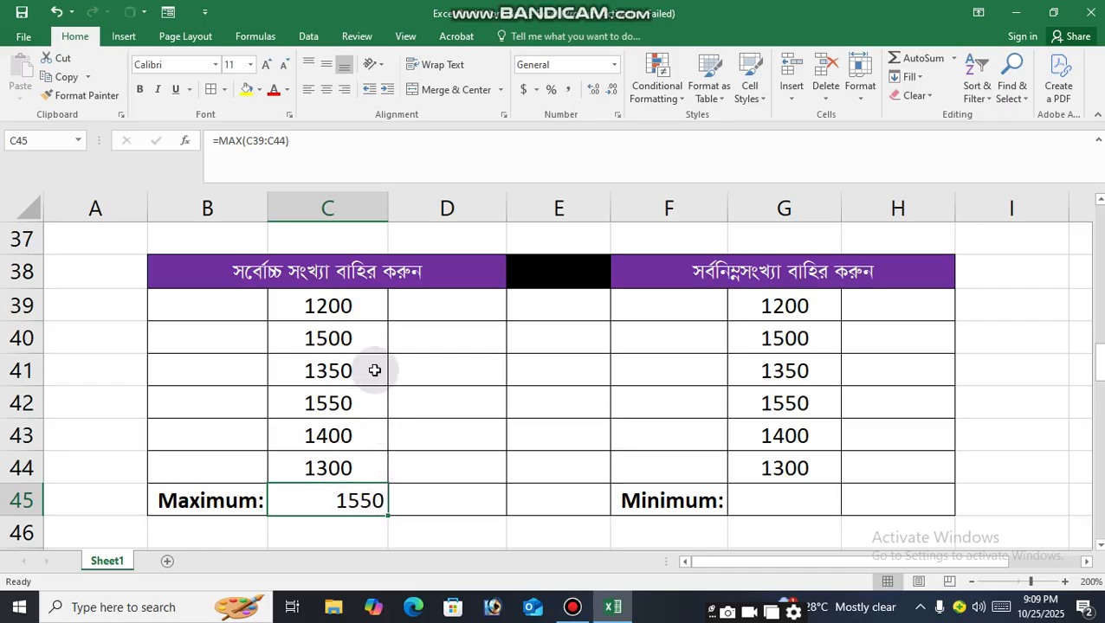
Enter the formula =MIN(G39:G44) in the Minimum cell G45.
click(331, 404)
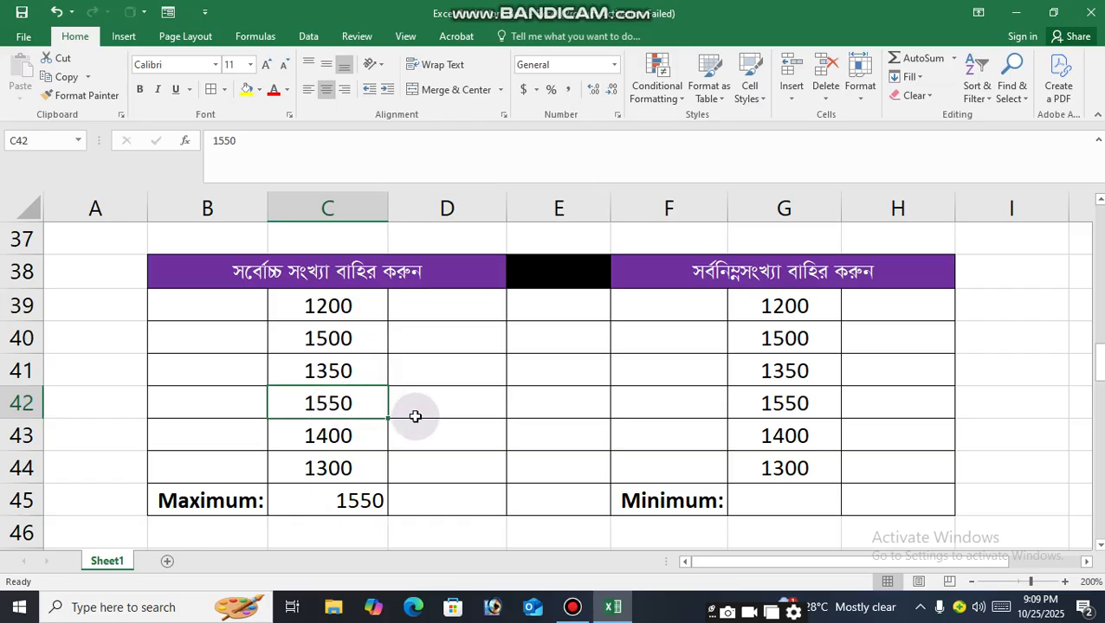
click(787, 505)
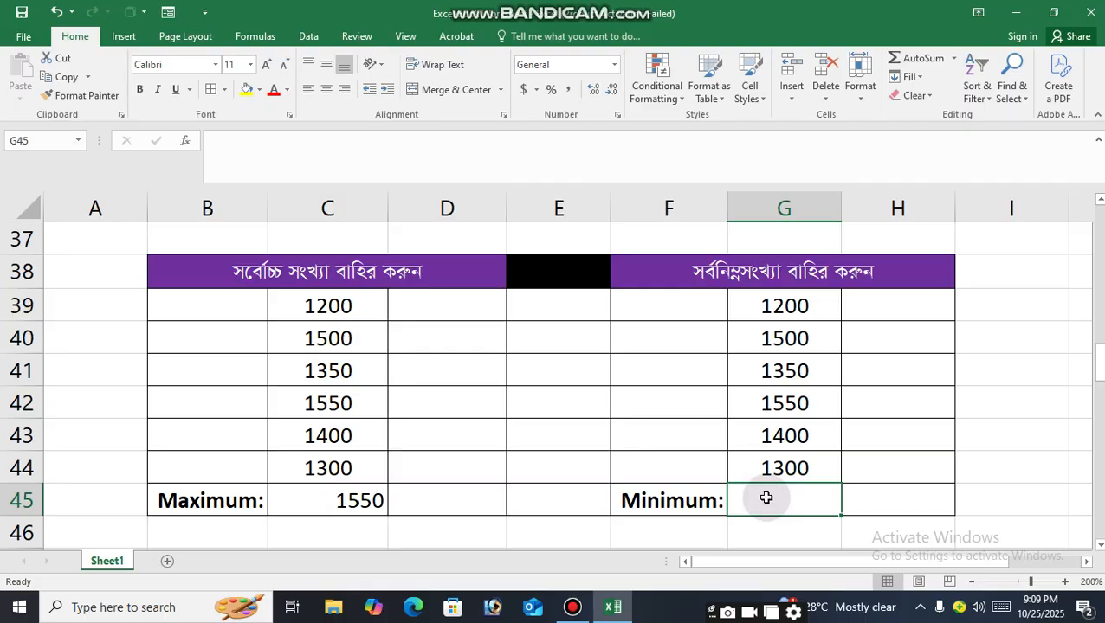
text(=)
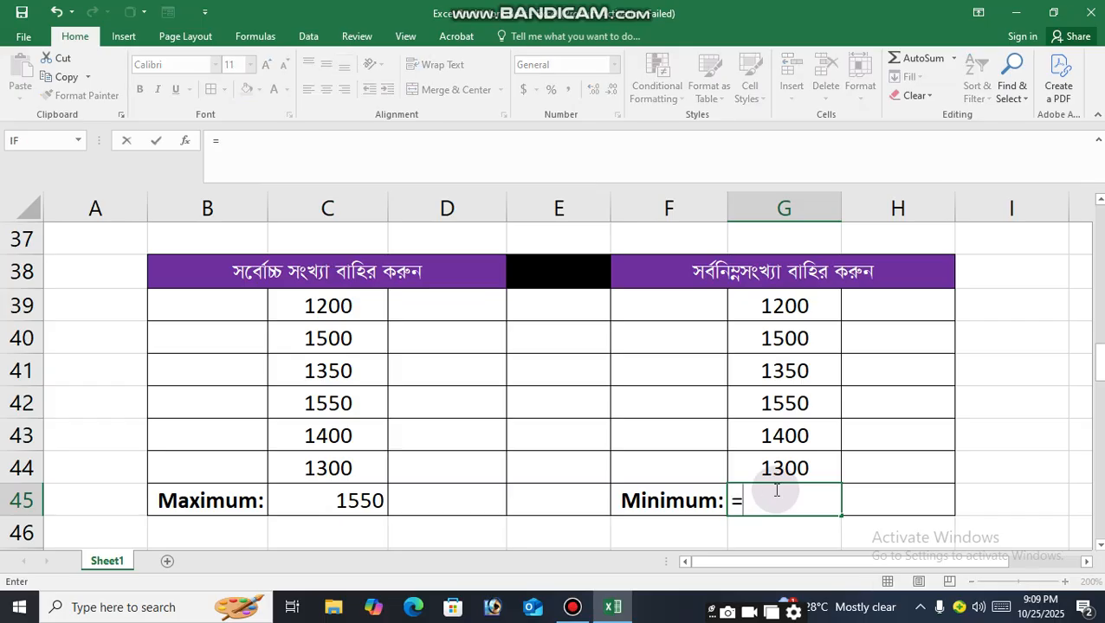
text(MIN)
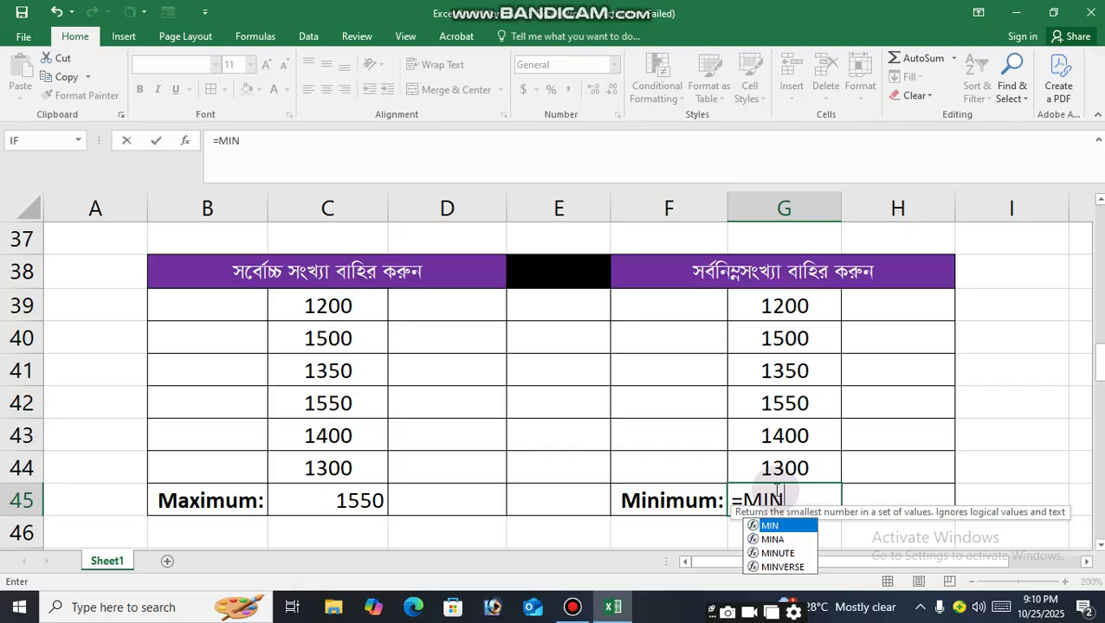
text(()
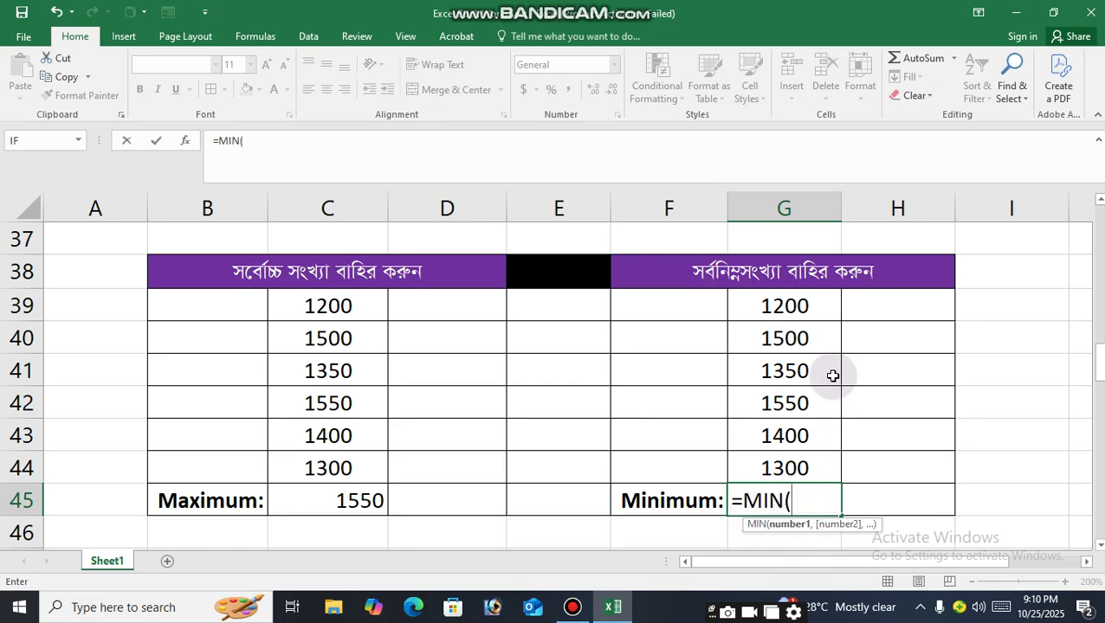
click(797, 305)
drag(801, 356, 795, 464)
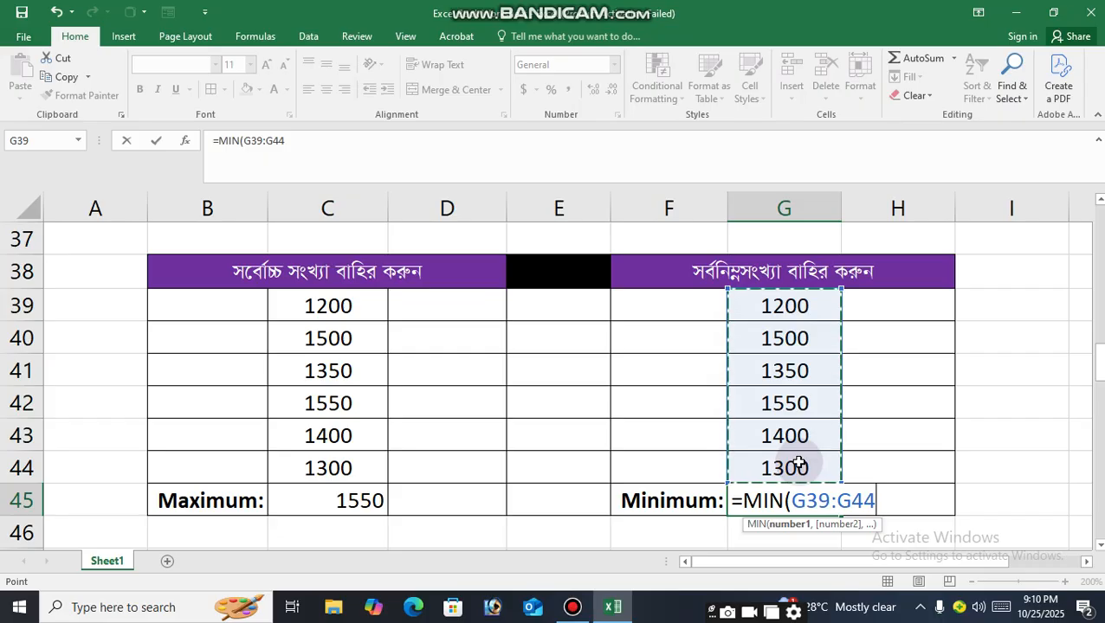
text())
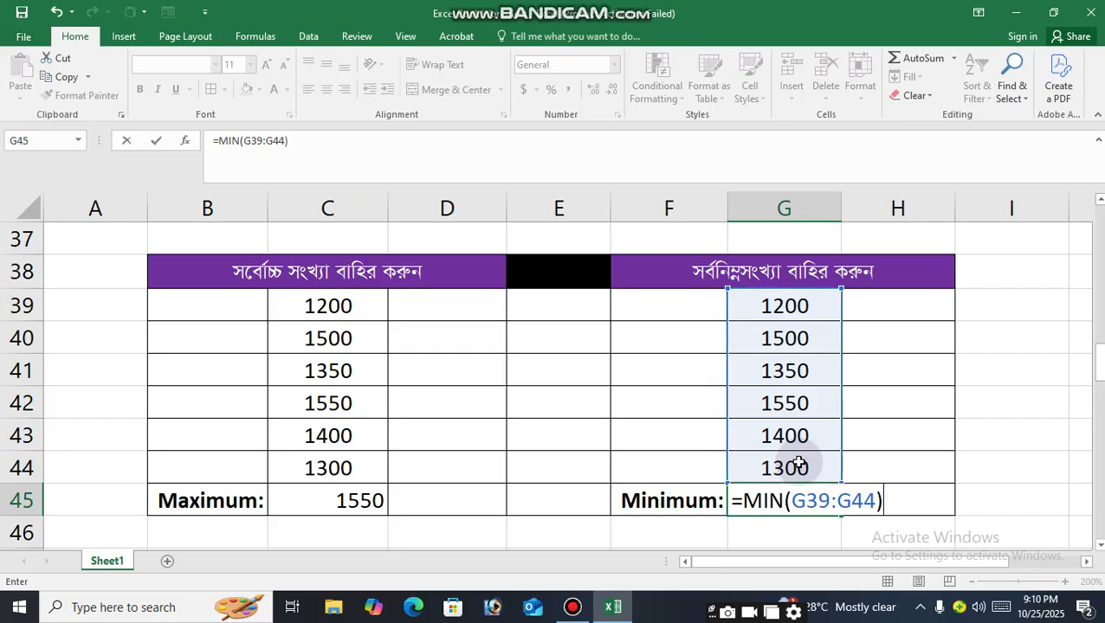
key(Return)
click(796, 499)
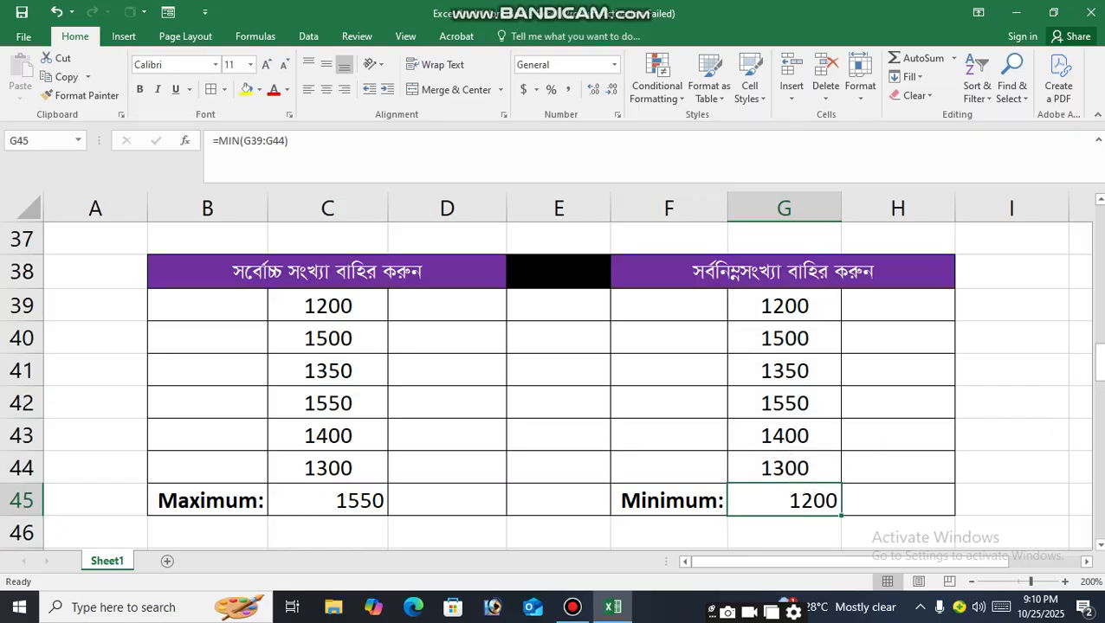
Enter the formula =COUNT(C50:C55) in the Count cell C56 of the next table.
drag(1097, 368, 1100, 420)
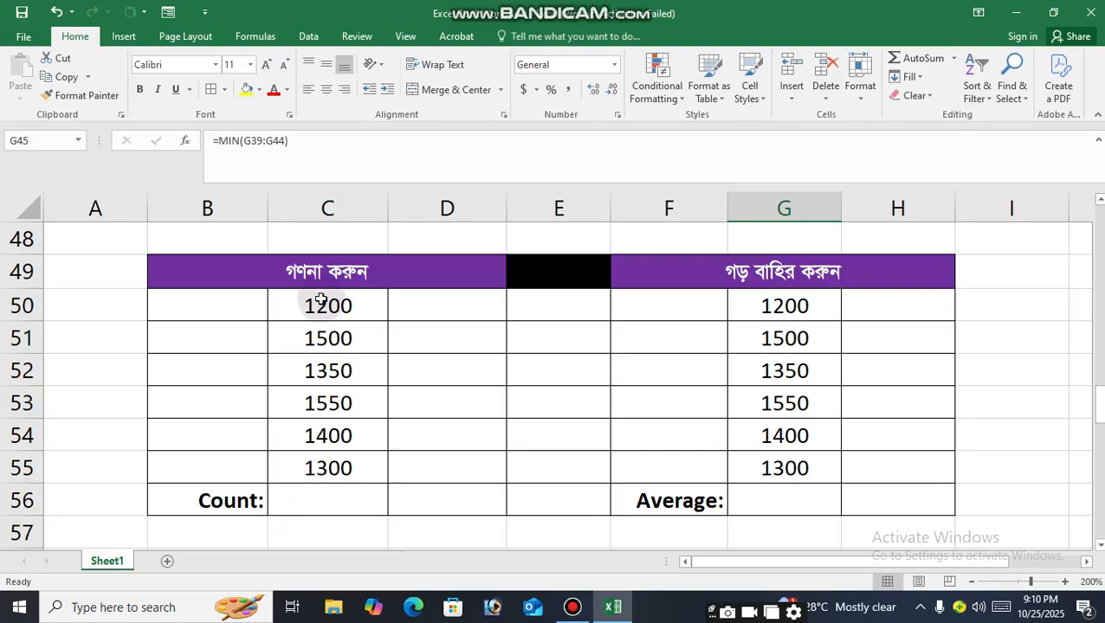
click(320, 494)
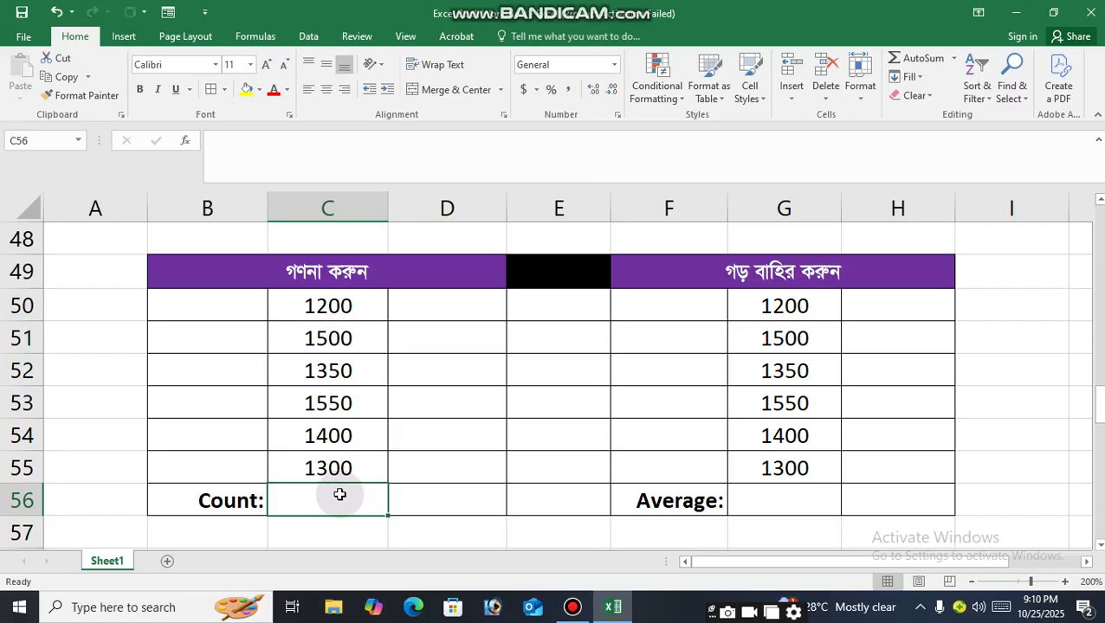
click(329, 306)
click(331, 468)
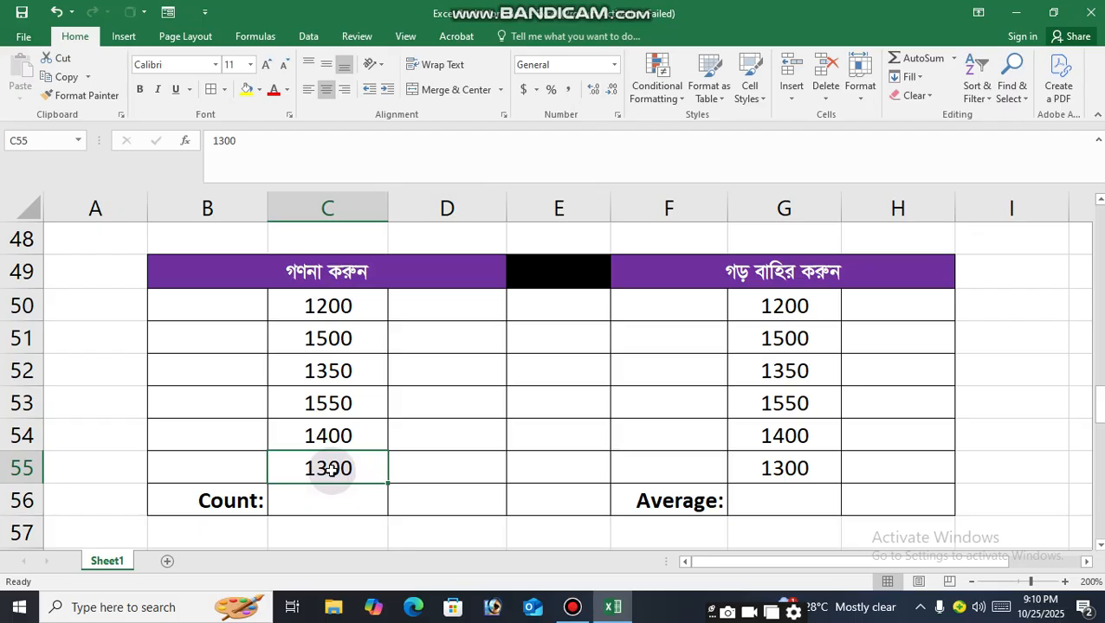
click(323, 504)
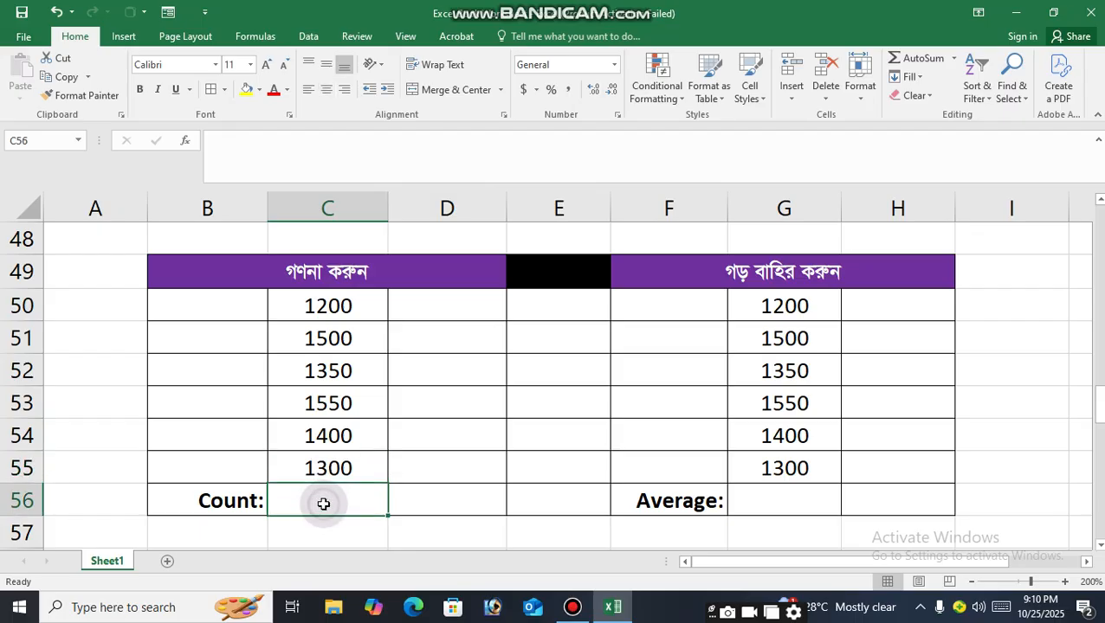
text(=)
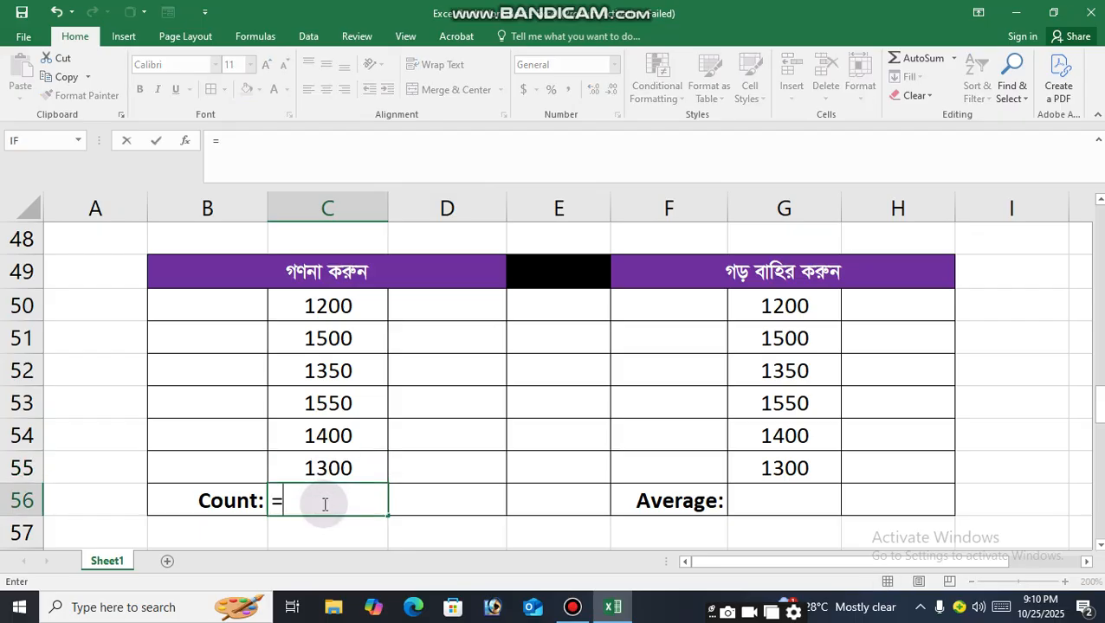
text(C)
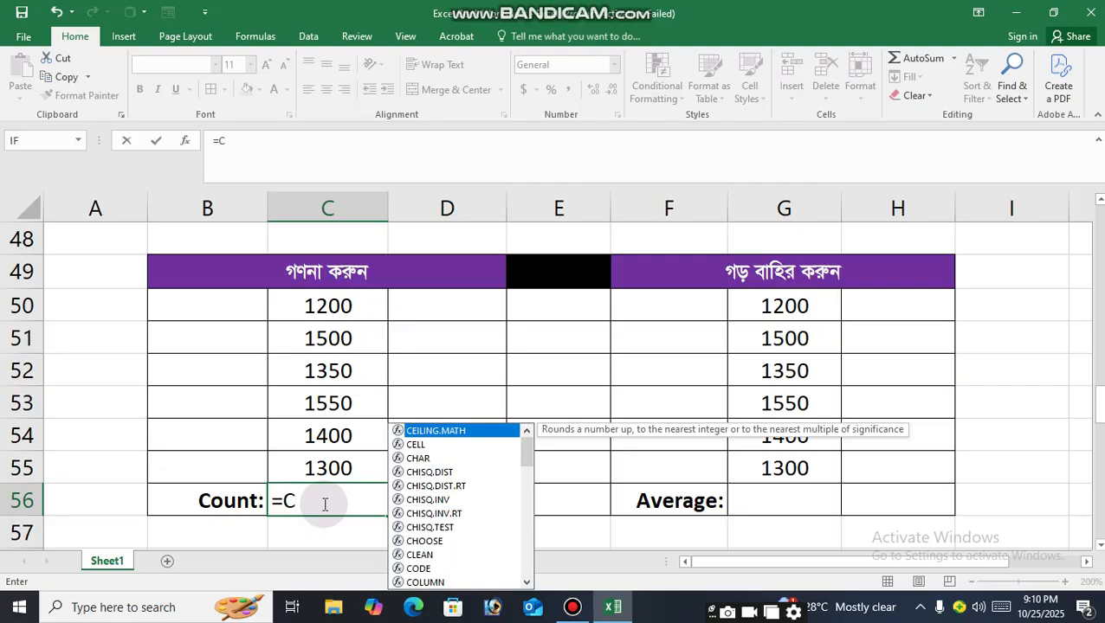
text(OUN)
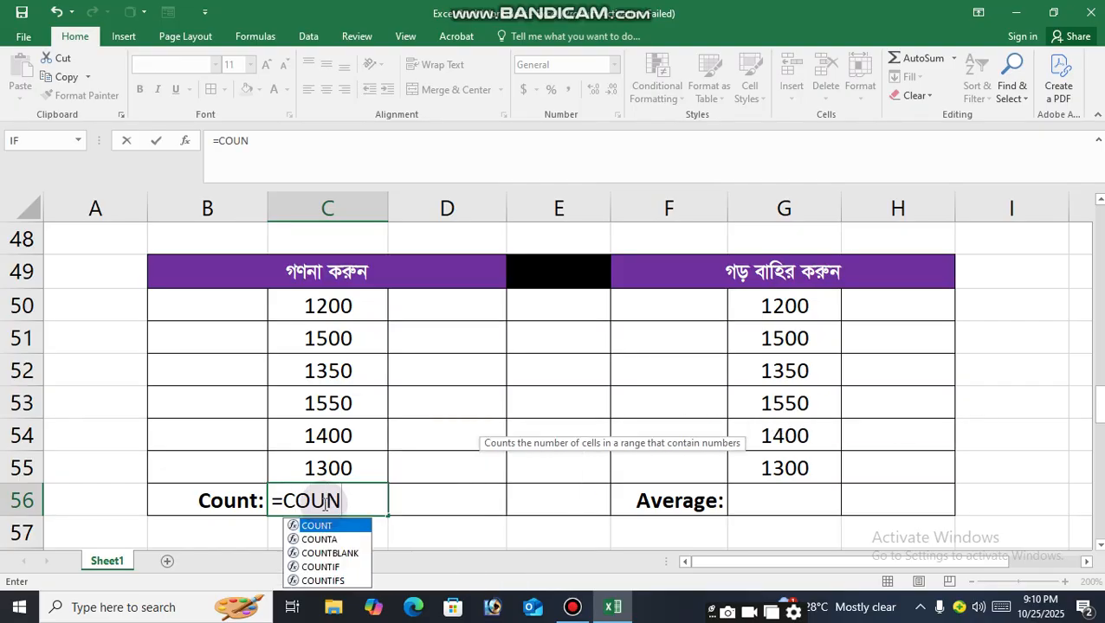
text(T()
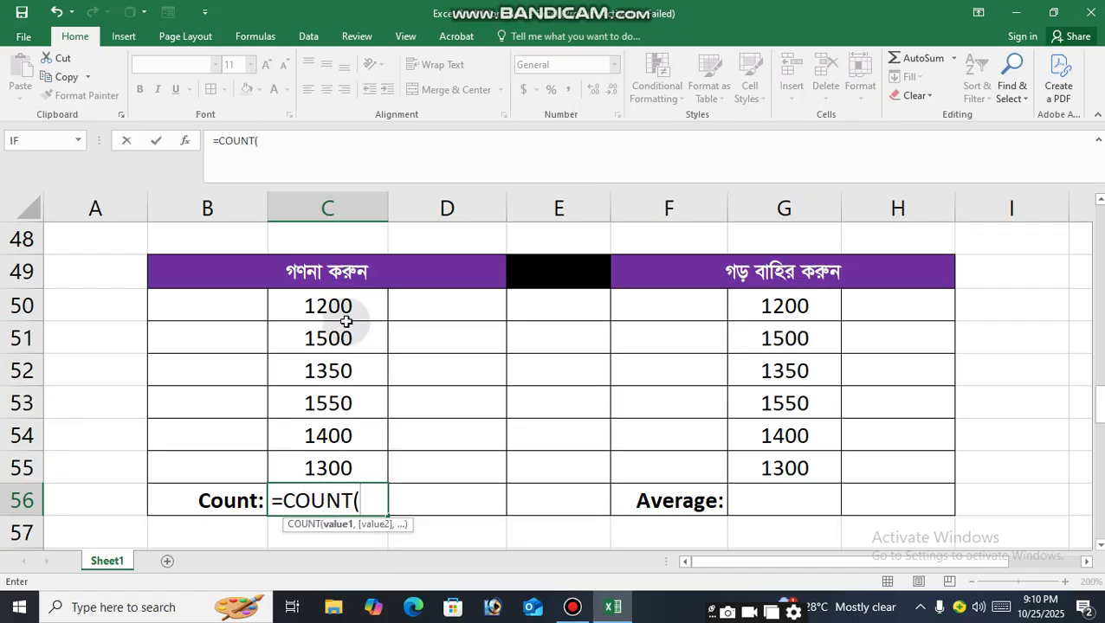
drag(349, 306, 329, 467)
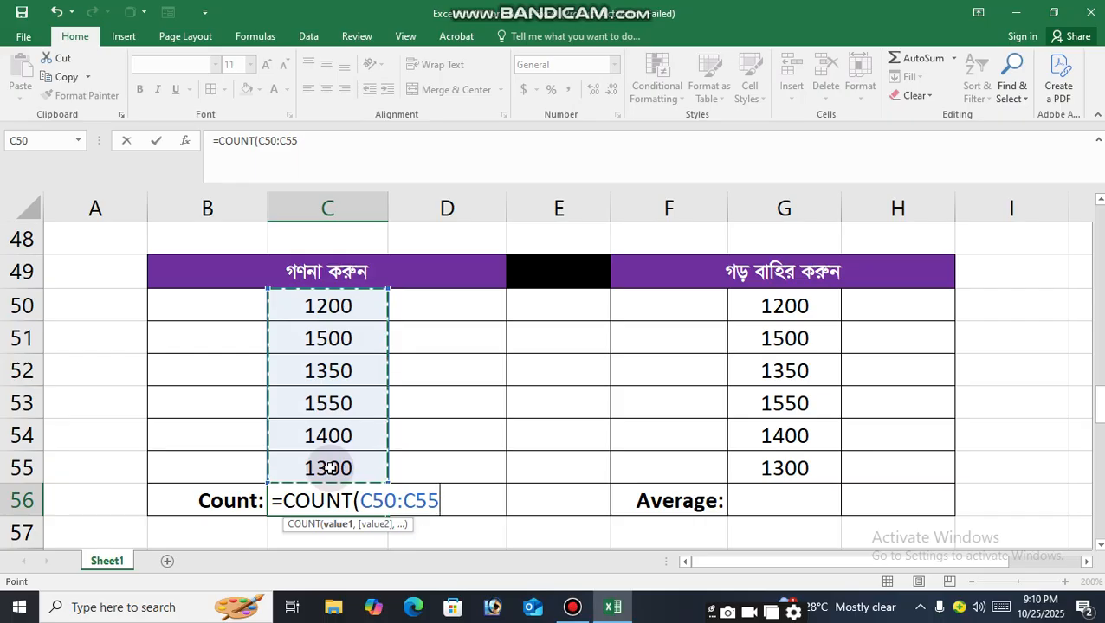
text())
key(Return)
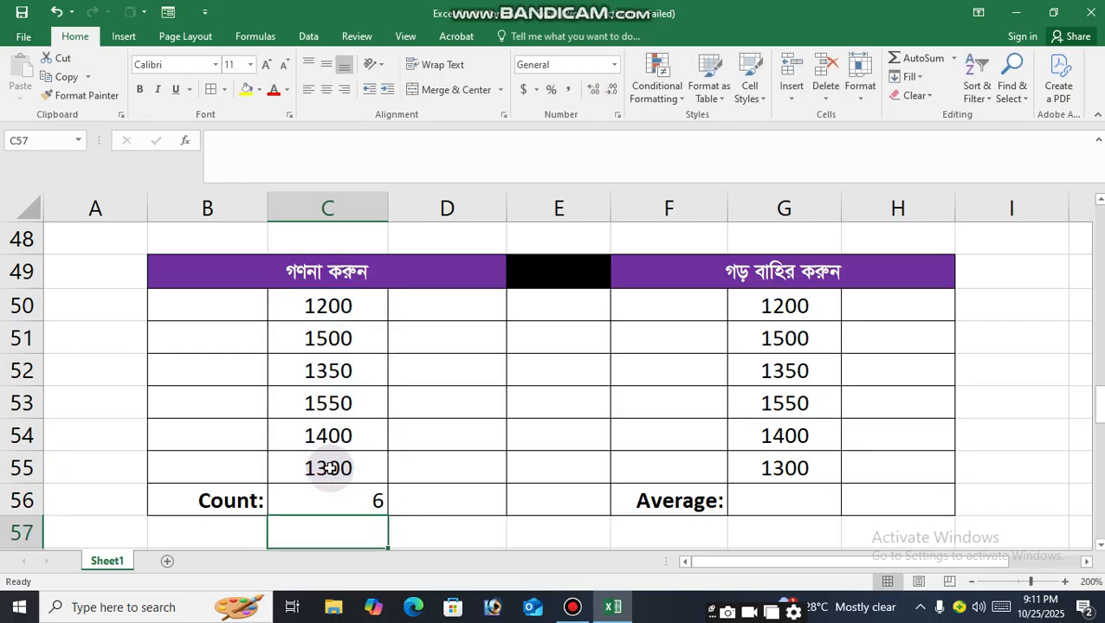
click(374, 501)
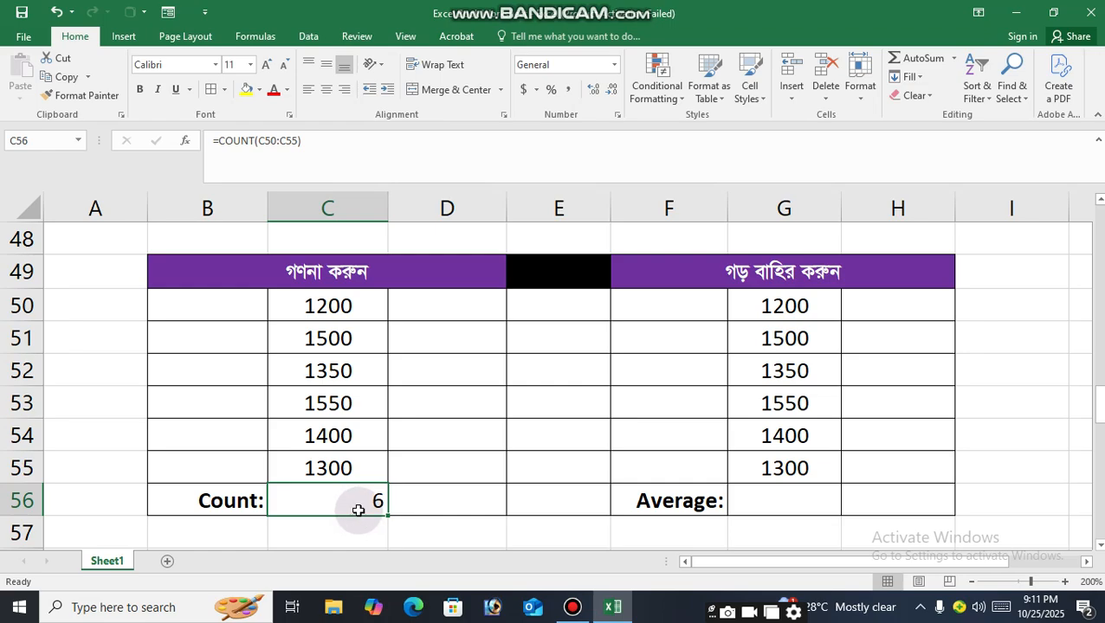
Enter the formula =AVERAGE(G50:G55) in the Average cell G56.
click(737, 503)
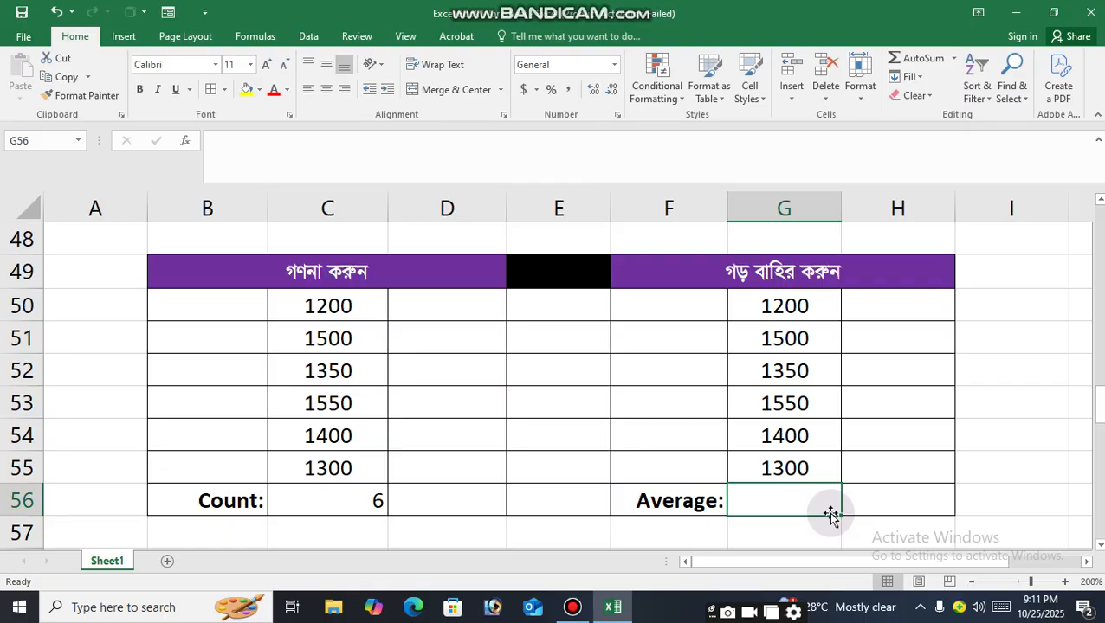
text(=)
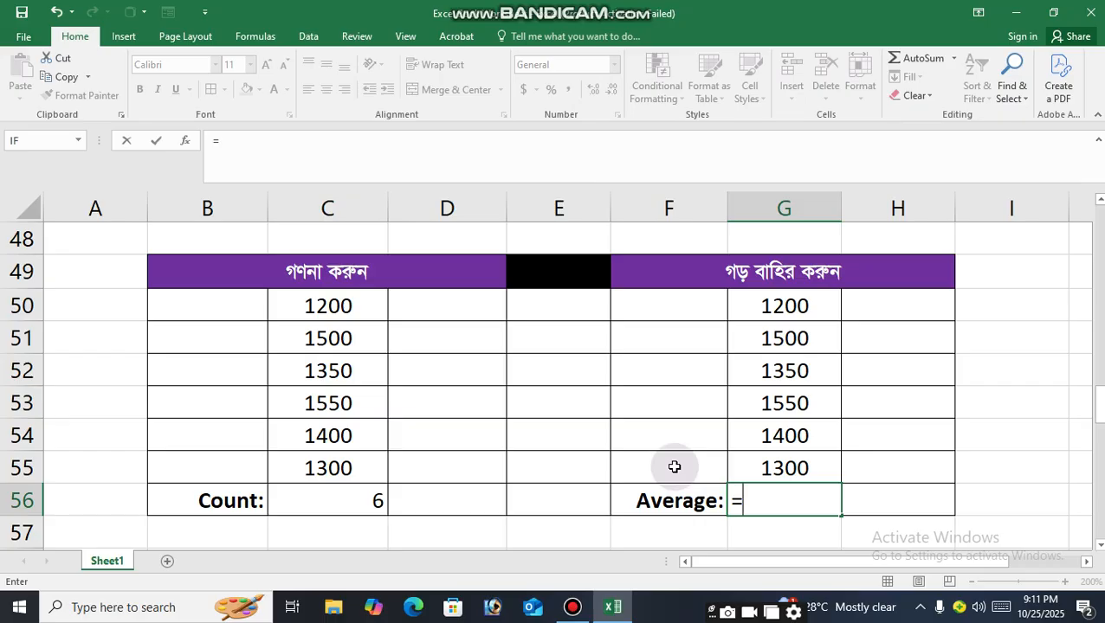
text(A)
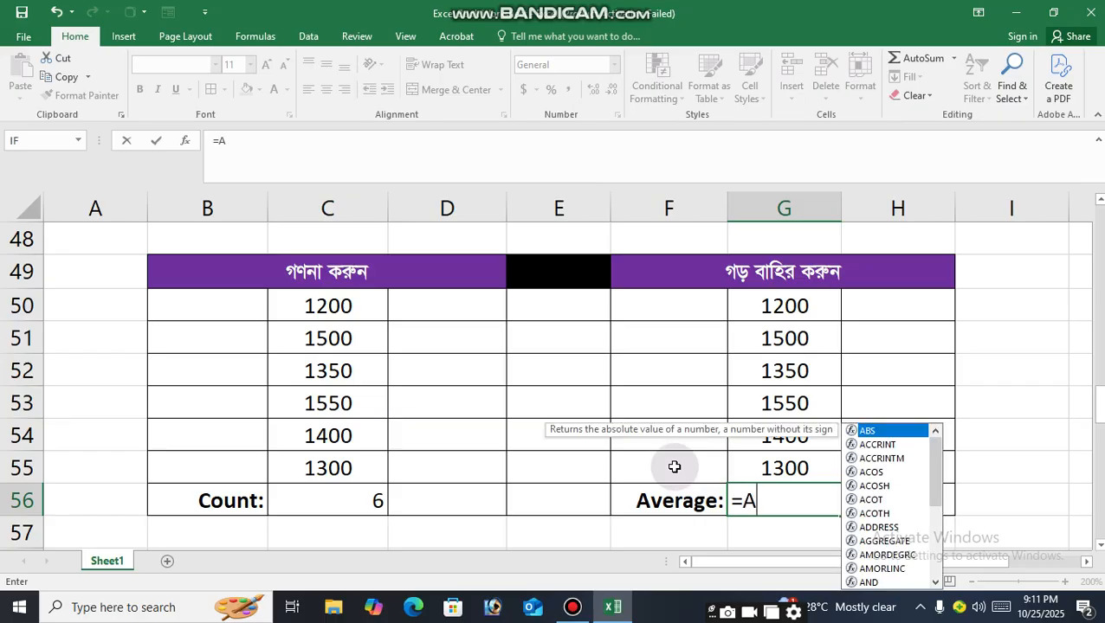
text(VERAGE)
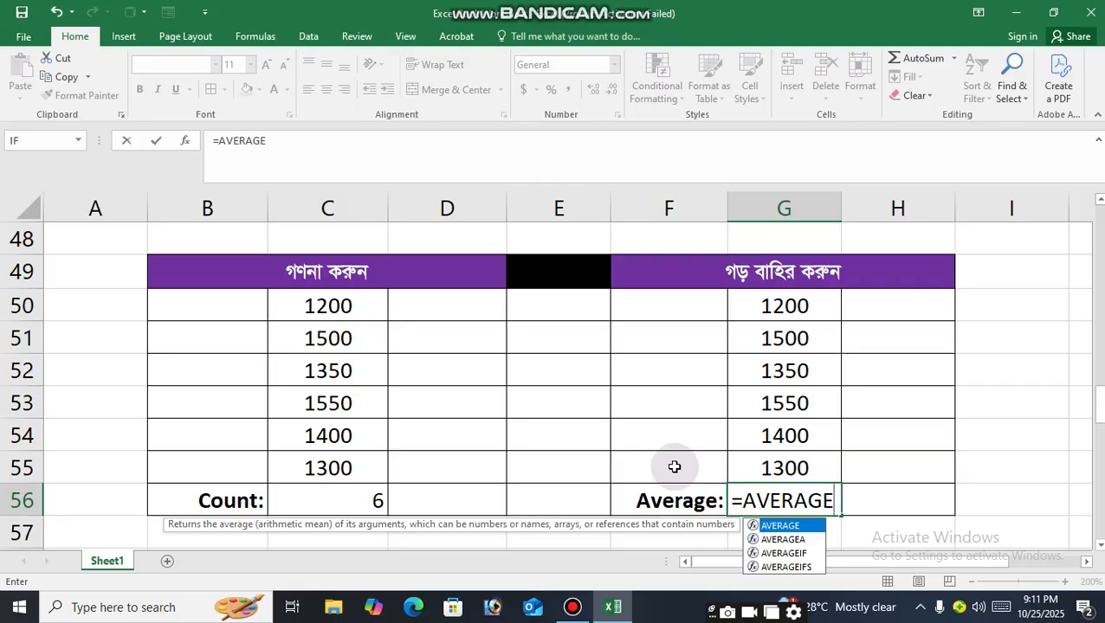
text(()
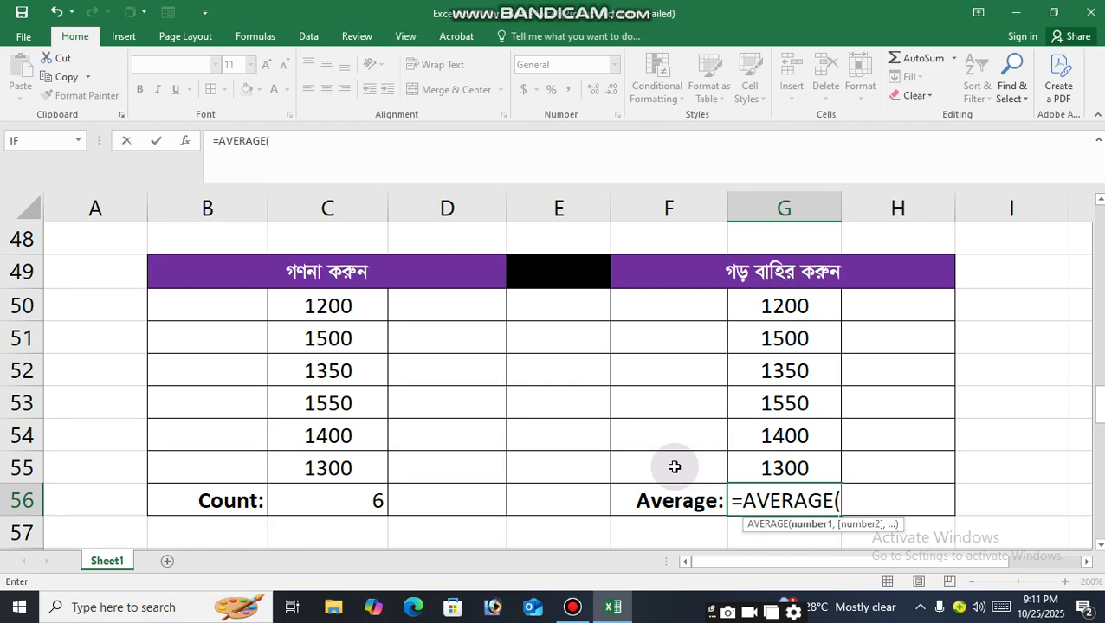
drag(785, 310, 780, 463)
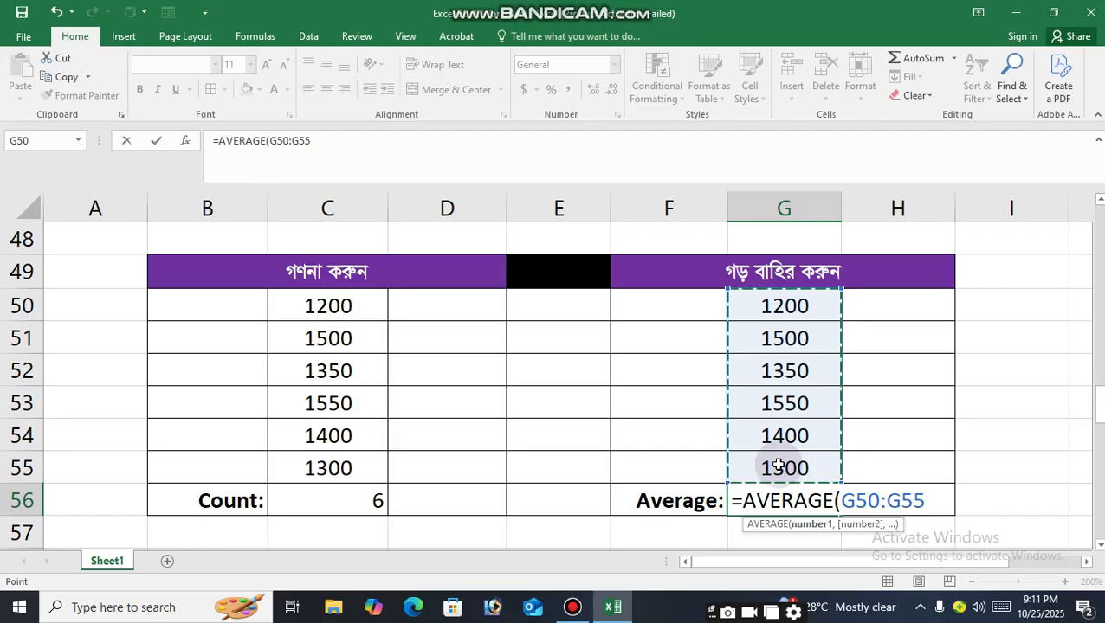
text())
key(Return)
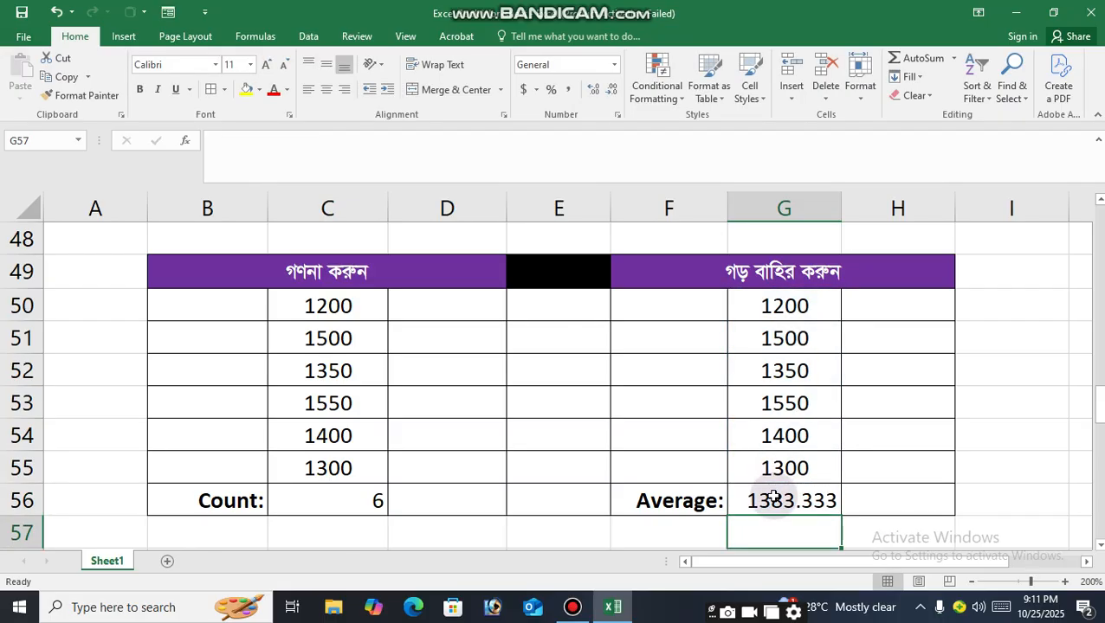
click(772, 495)
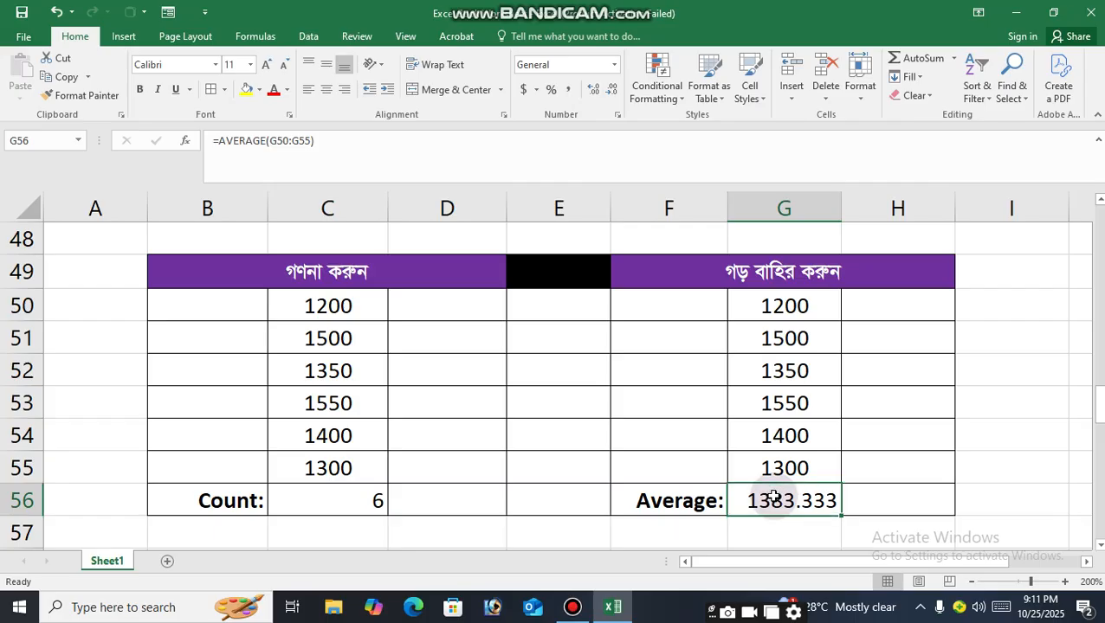
click(874, 513)
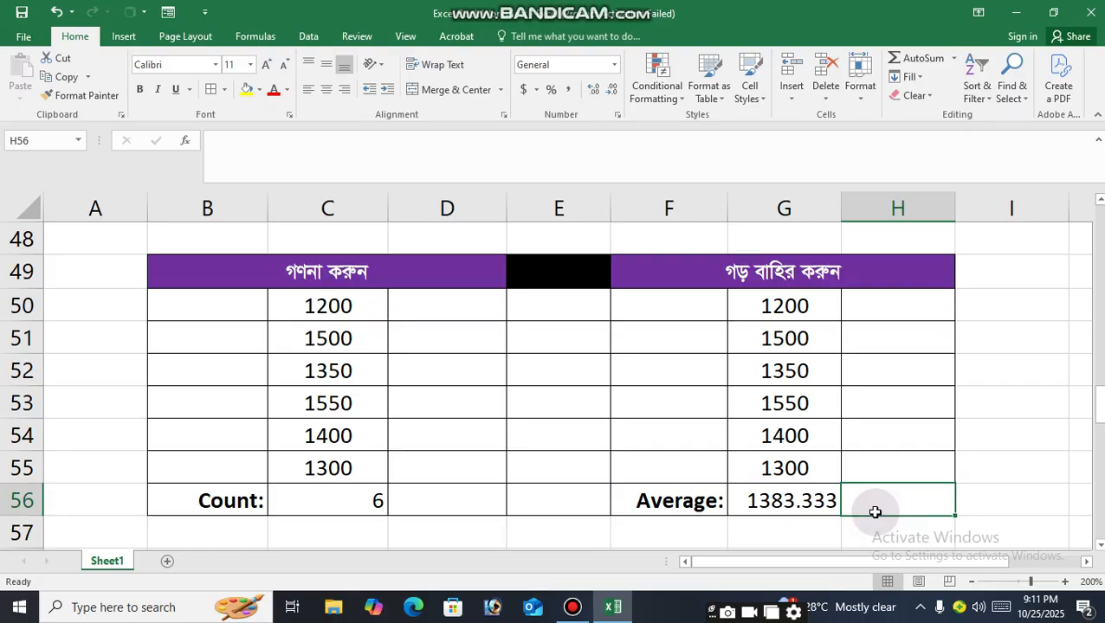
click(804, 509)
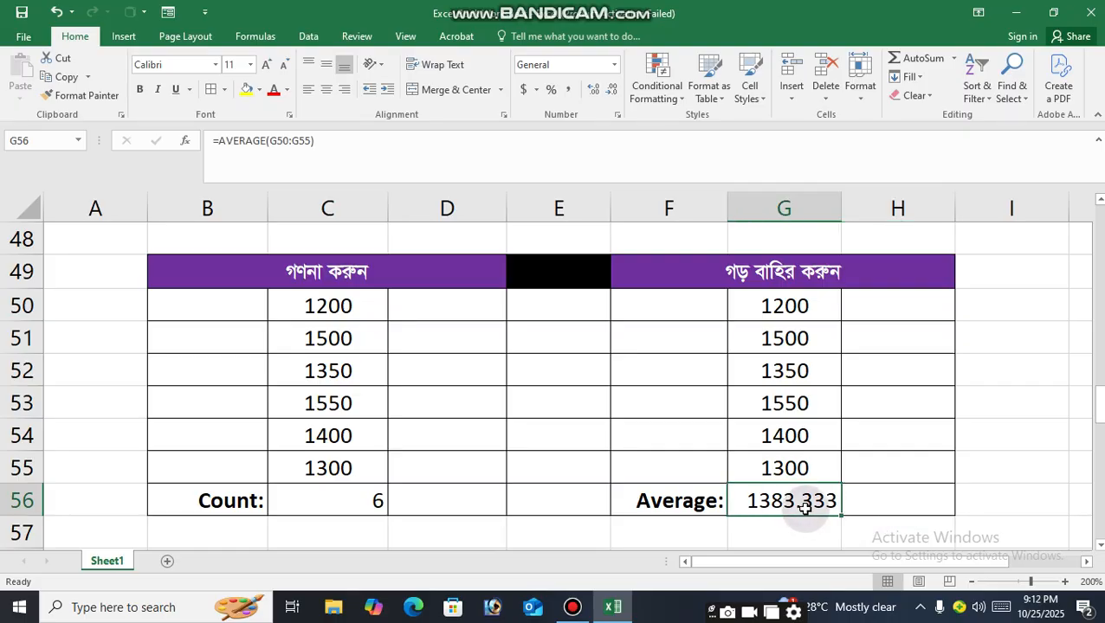